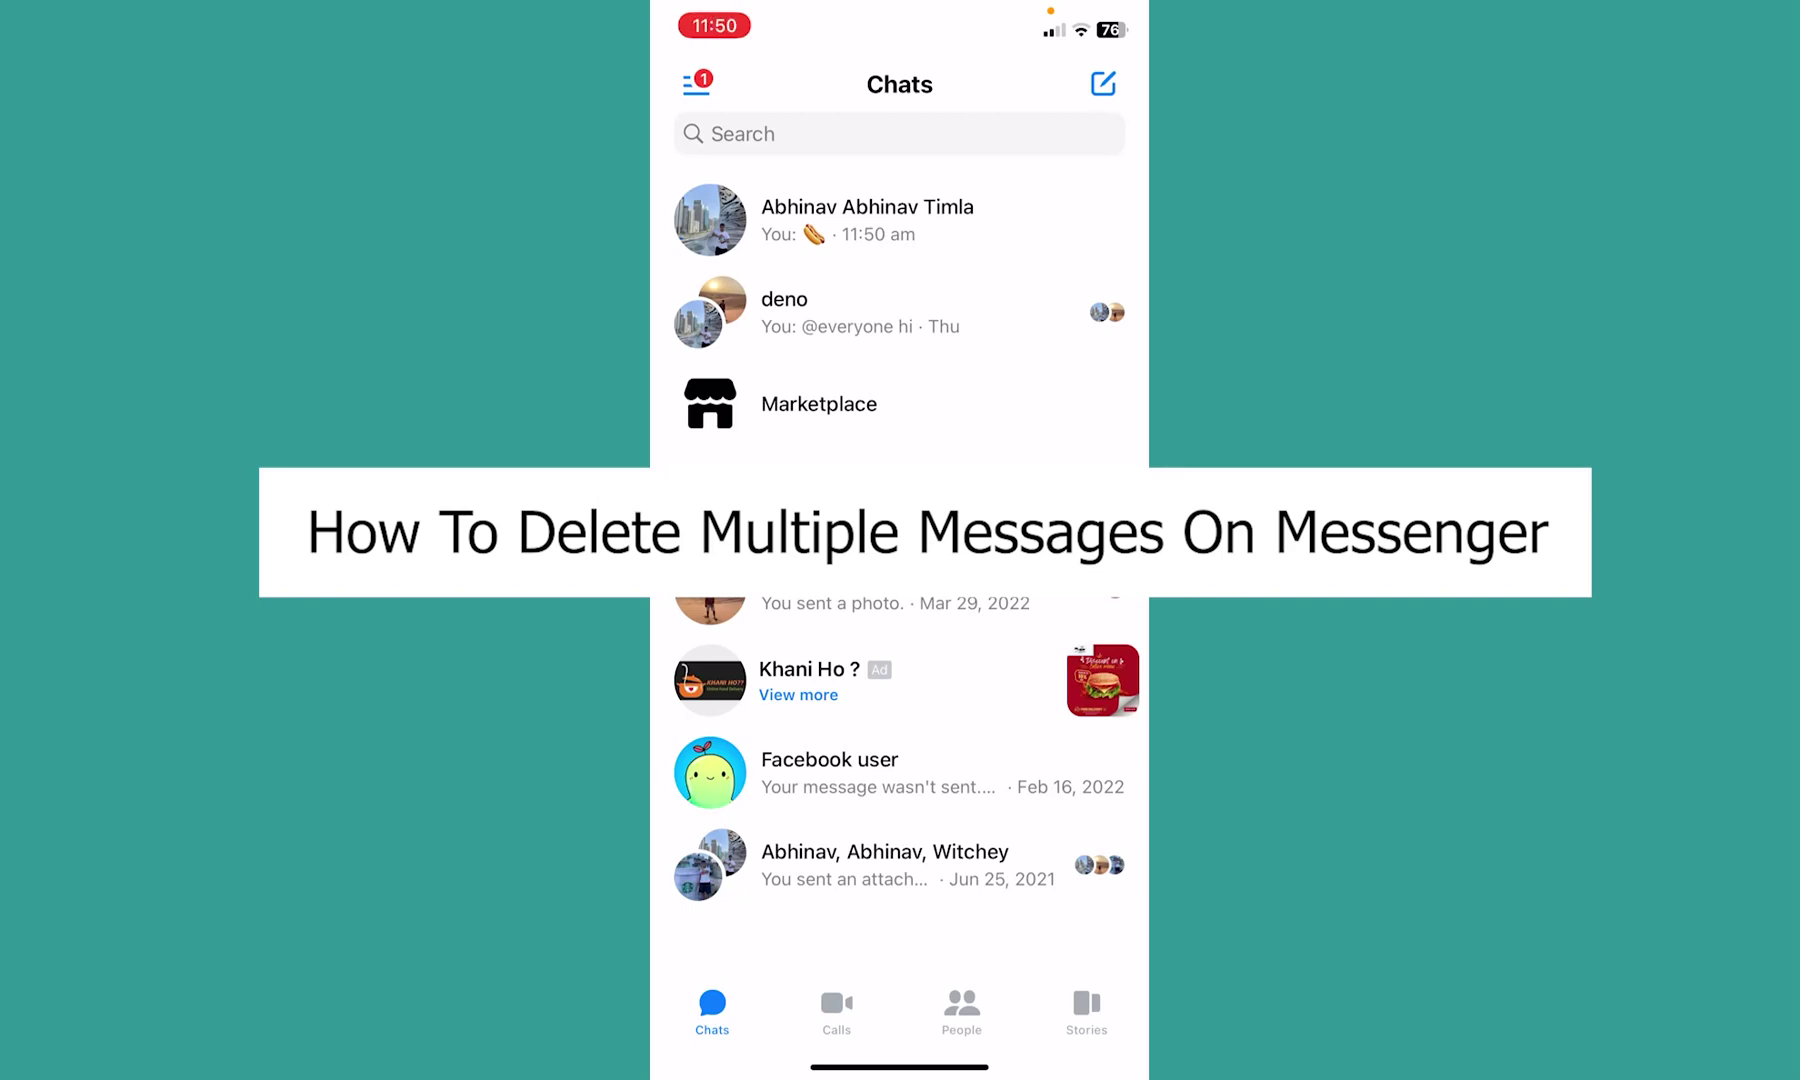
Step: Open the first conversation at the top of the Chats list
left_click(899, 220)
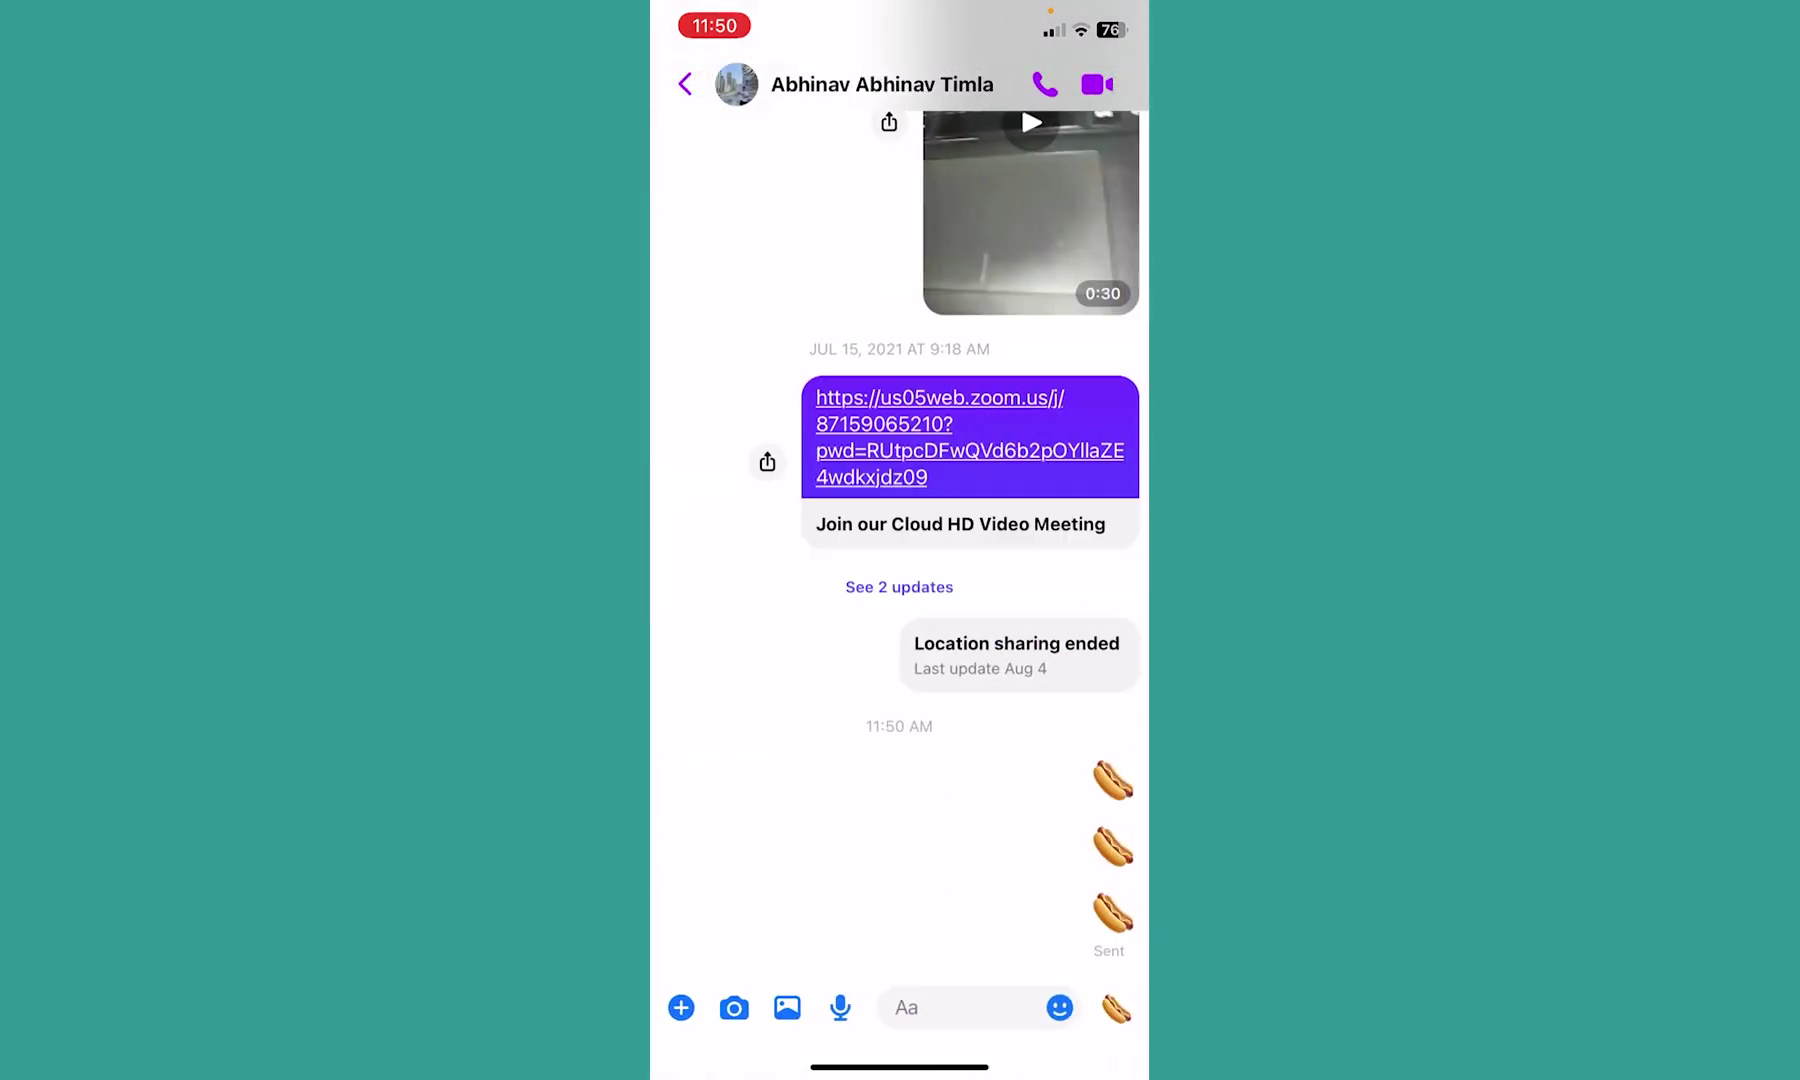
Step: Unsend the Zoom meeting link message, dismiss the notice, and return to the chats list
left_click(1111, 915)
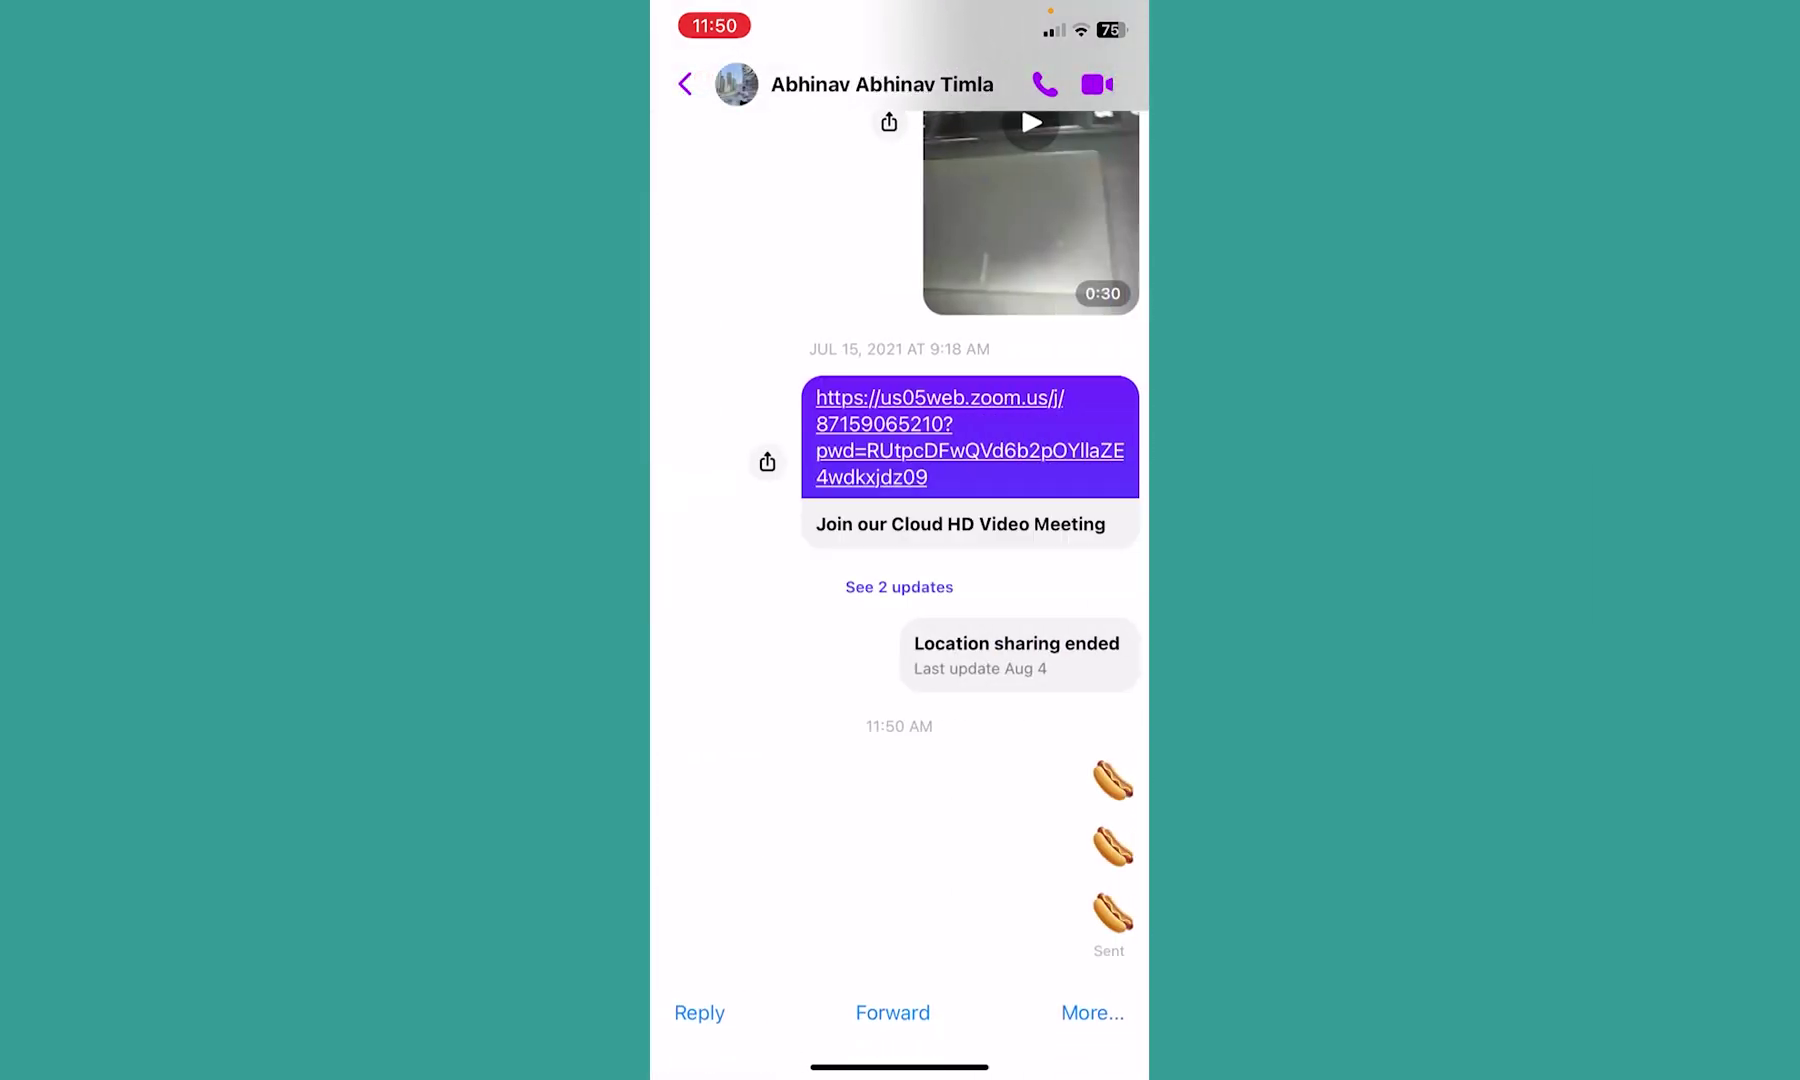
left_click(1091, 1012)
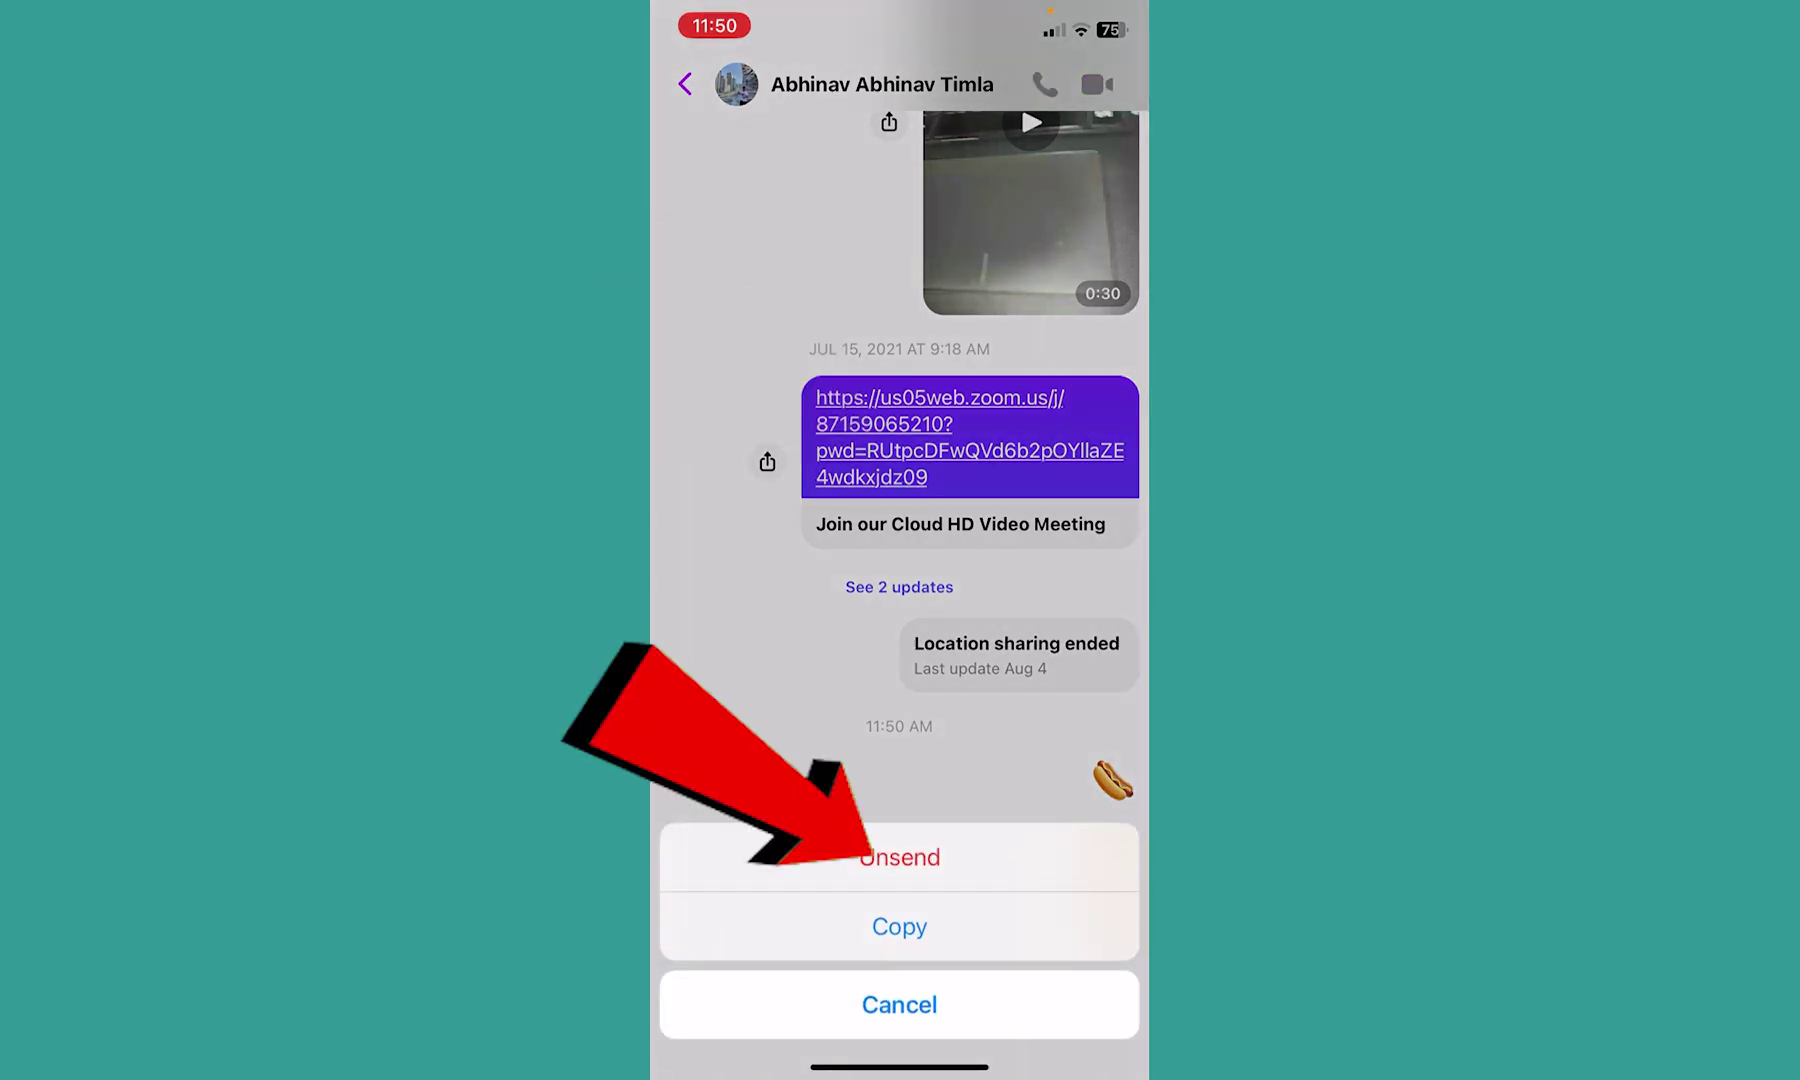
left_click(899, 856)
left_click(899, 929)
left_click(984, 638)
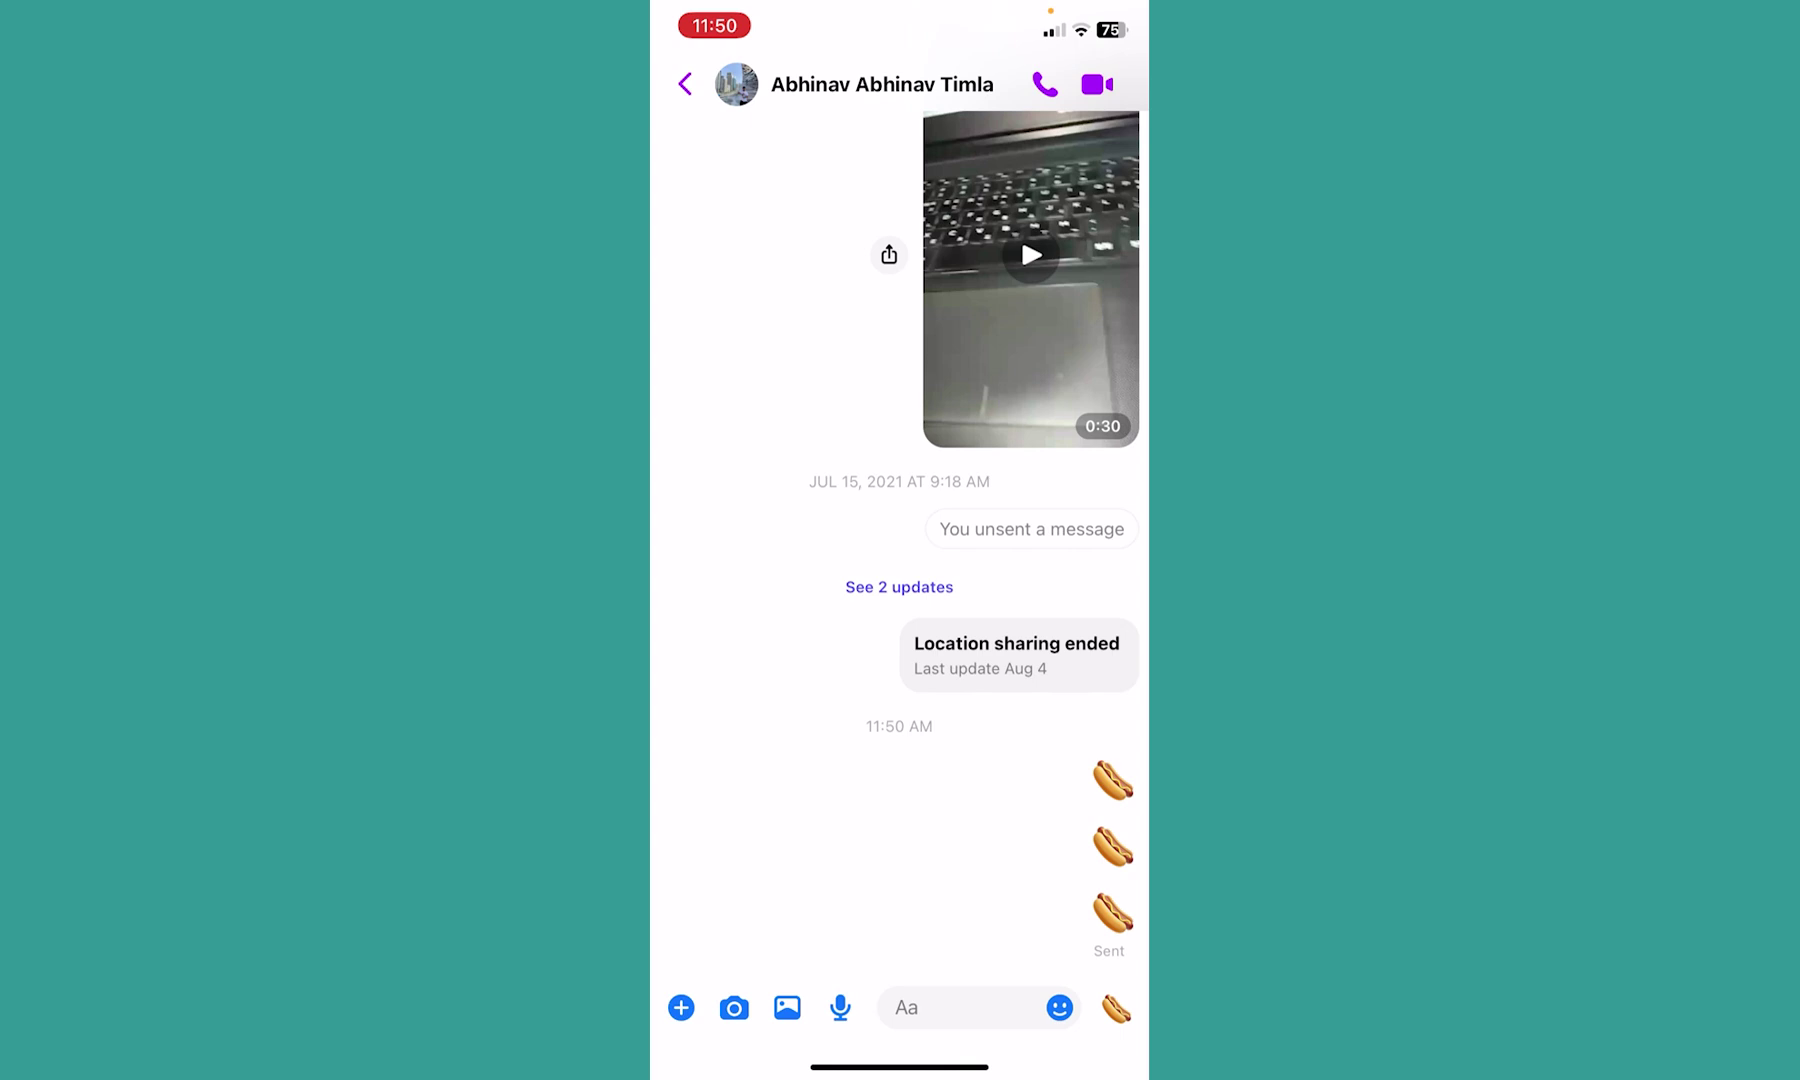
scroll(901, 563, "up", 5)
scroll(900, 563, "down", 5)
left_click(686, 83)
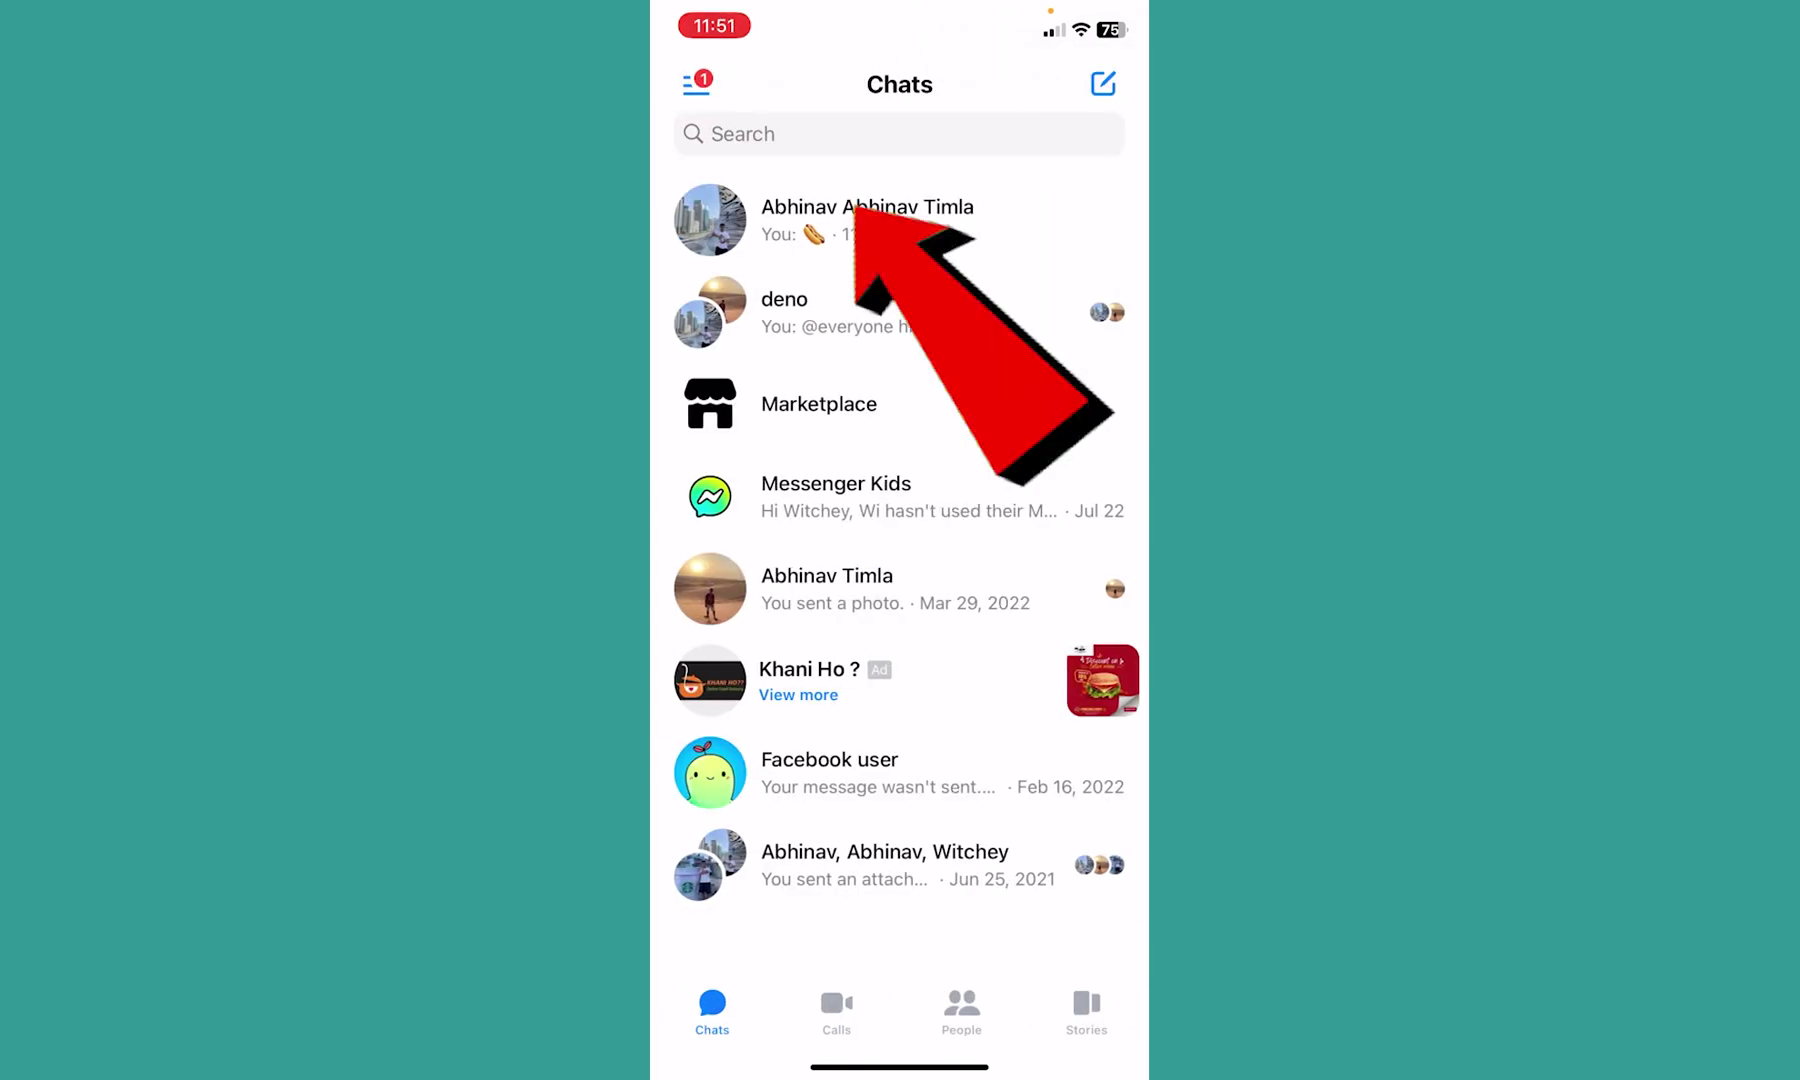
Step: Choose Delete for the top conversation, answer the confirmation, then reopen the still-intact conversation
left_click(899, 219)
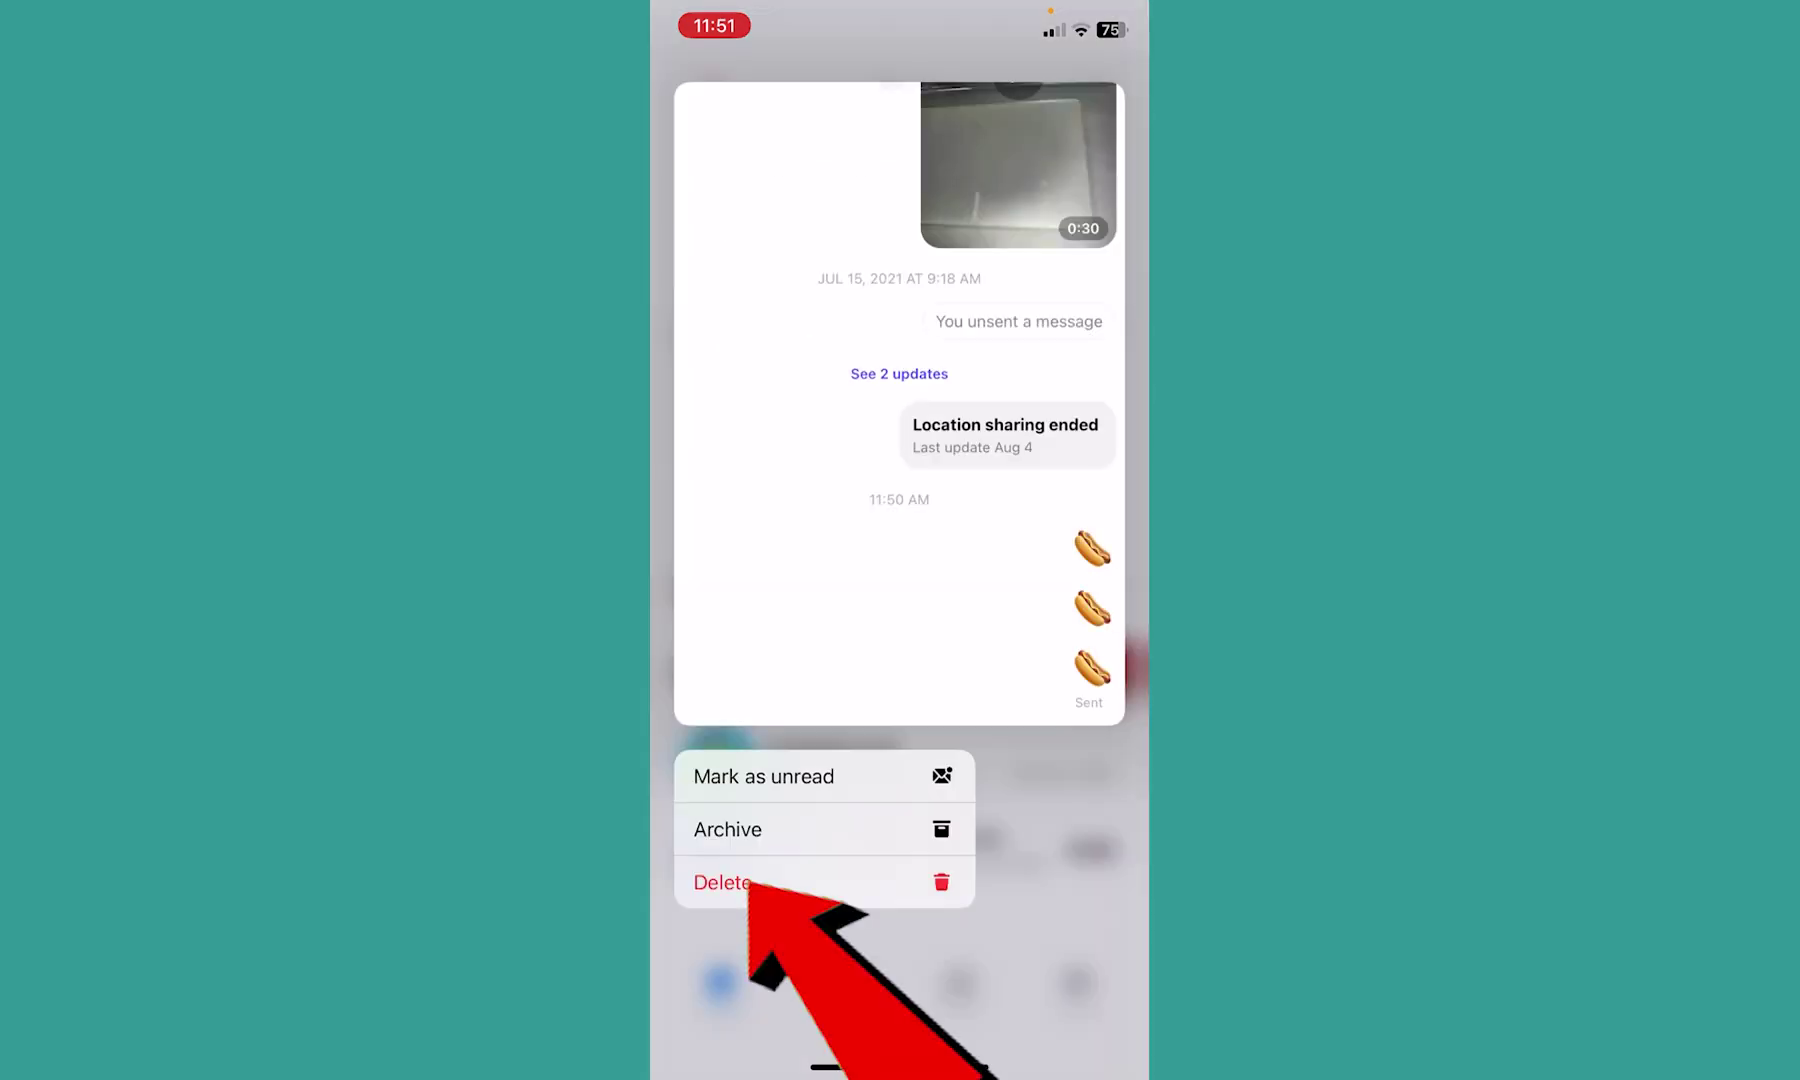
left_click(787, 879)
left_click(979, 599)
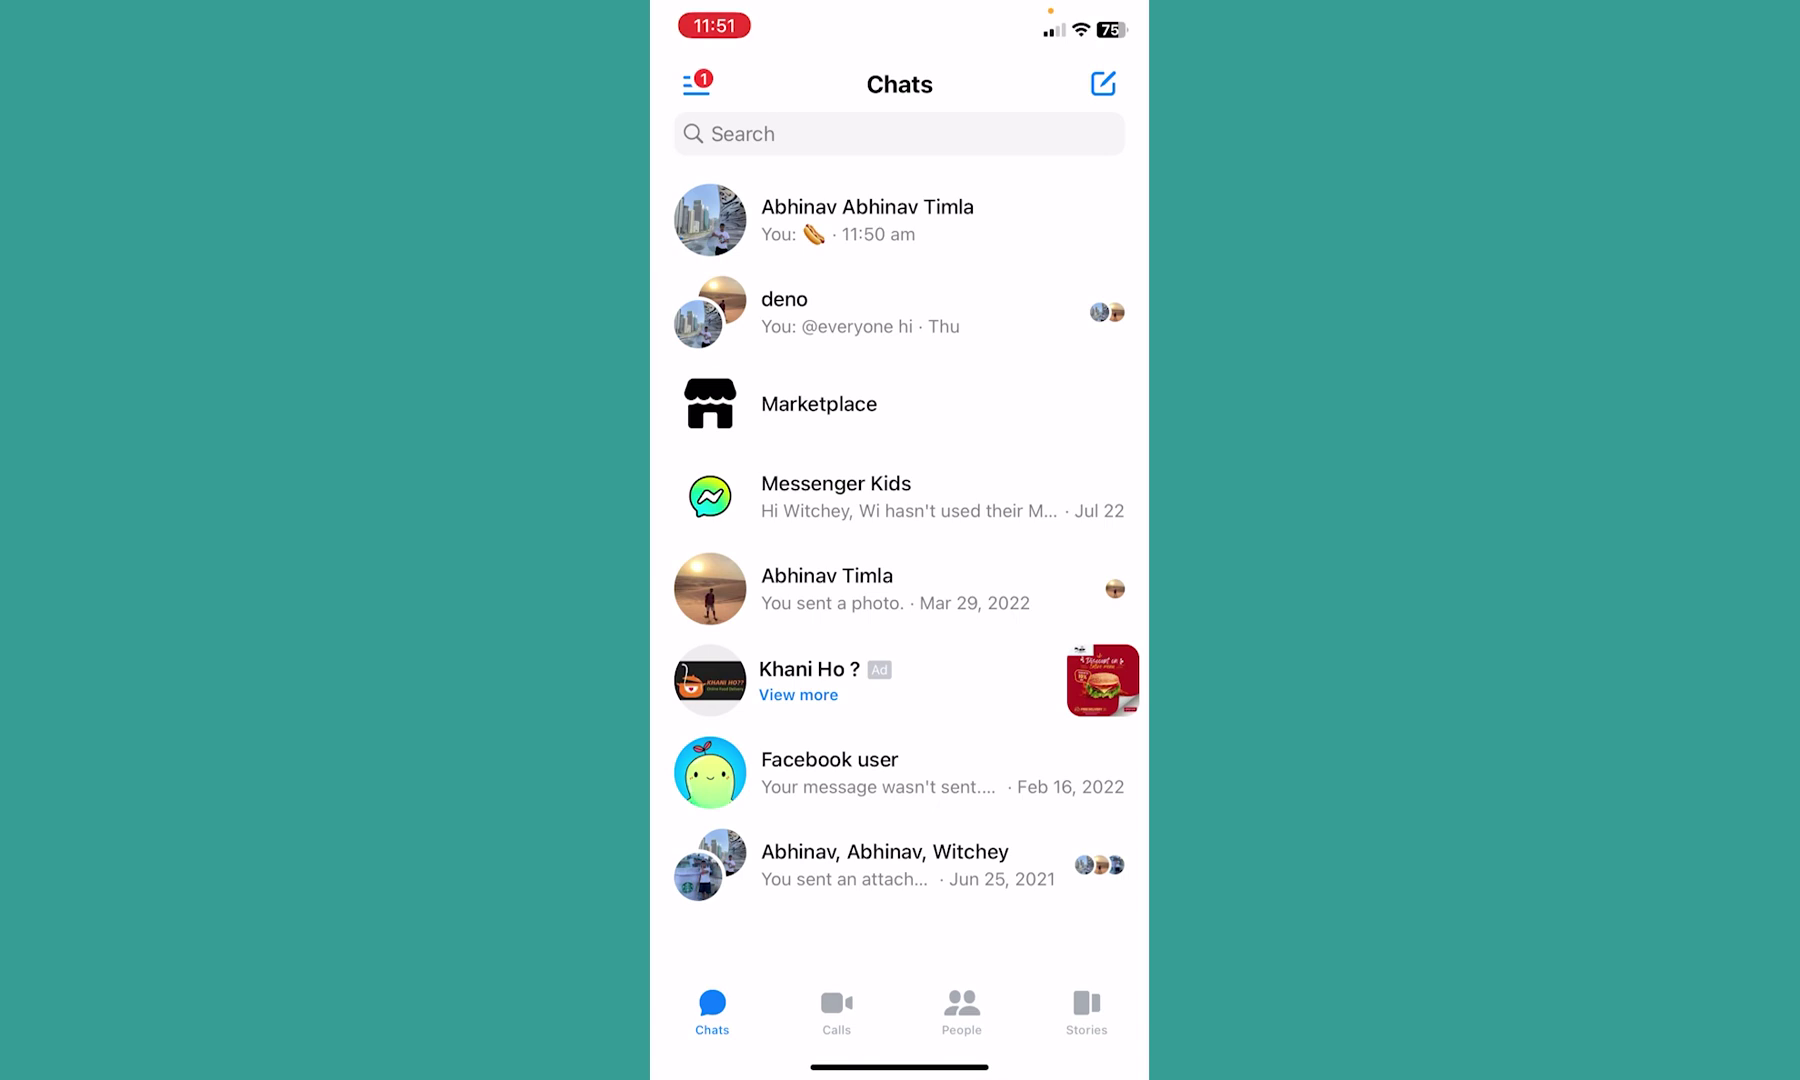
left_click(866, 219)
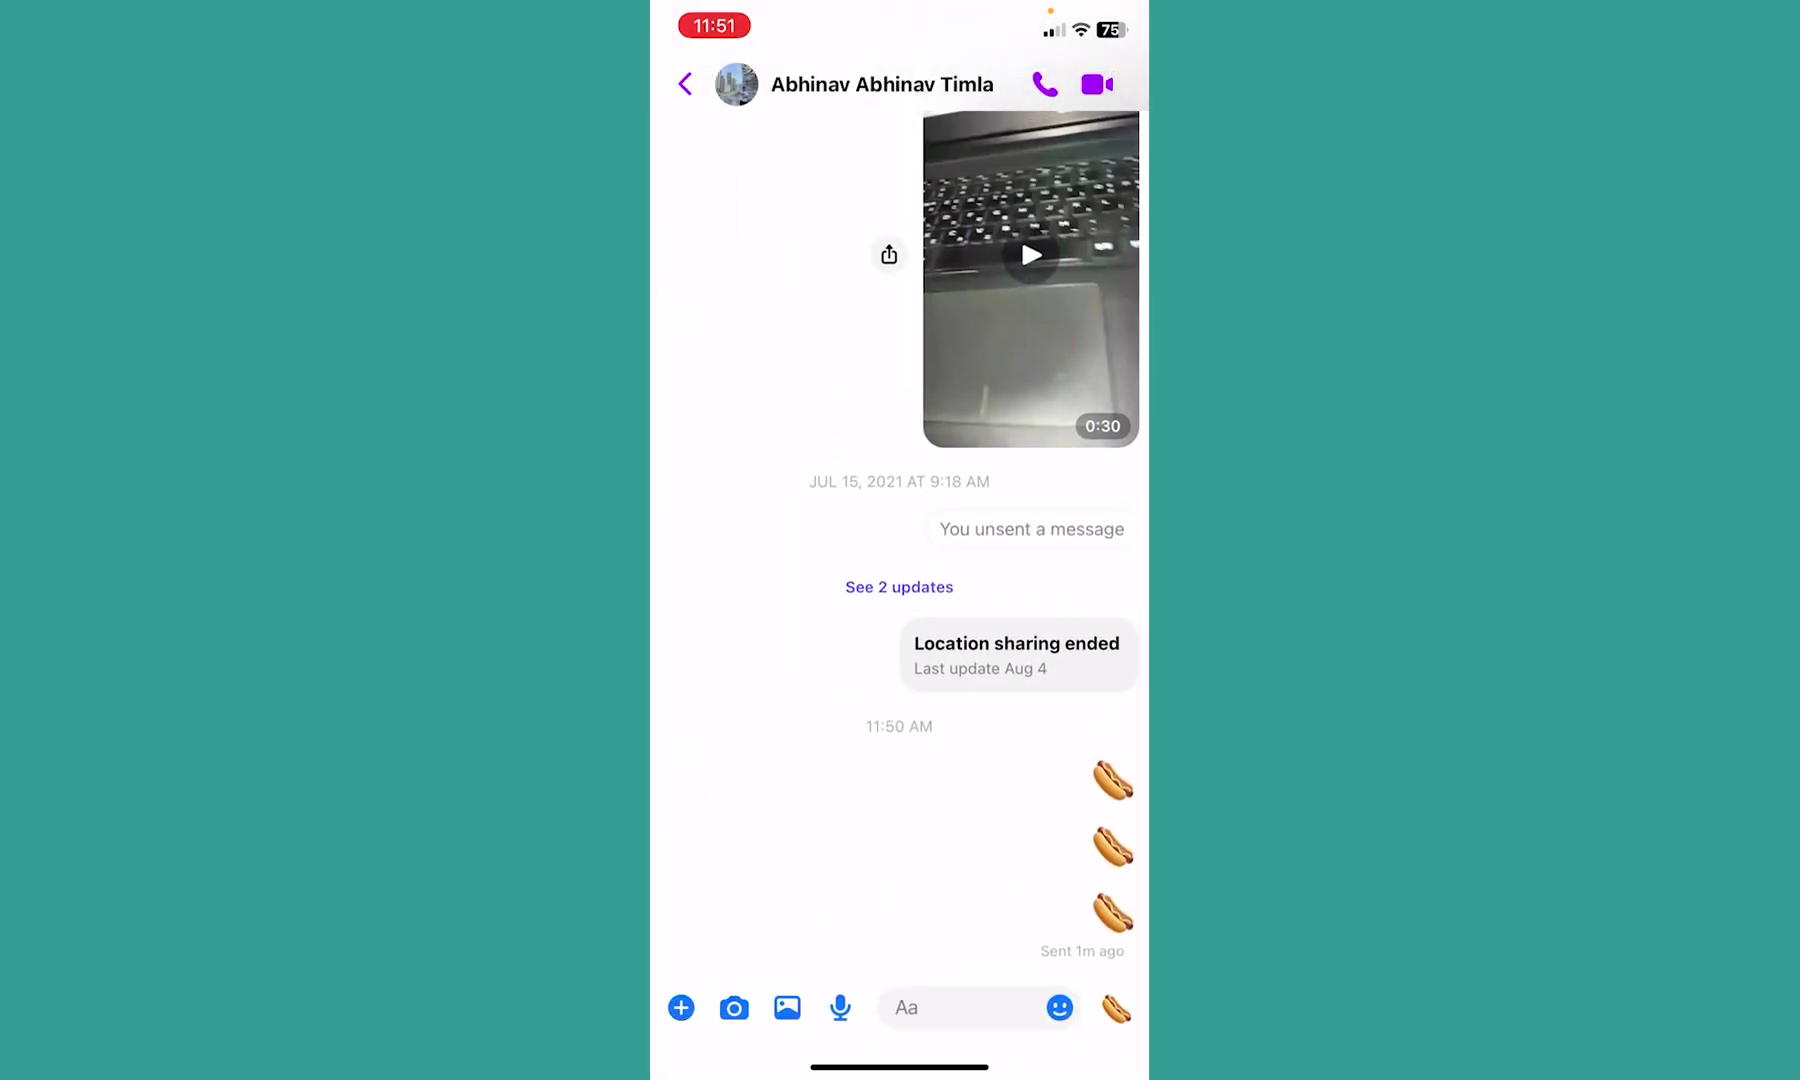
scroll(900, 563, "up", 10)
scroll(900, 563, "up", 5)
scroll(901, 563, "down", 15)
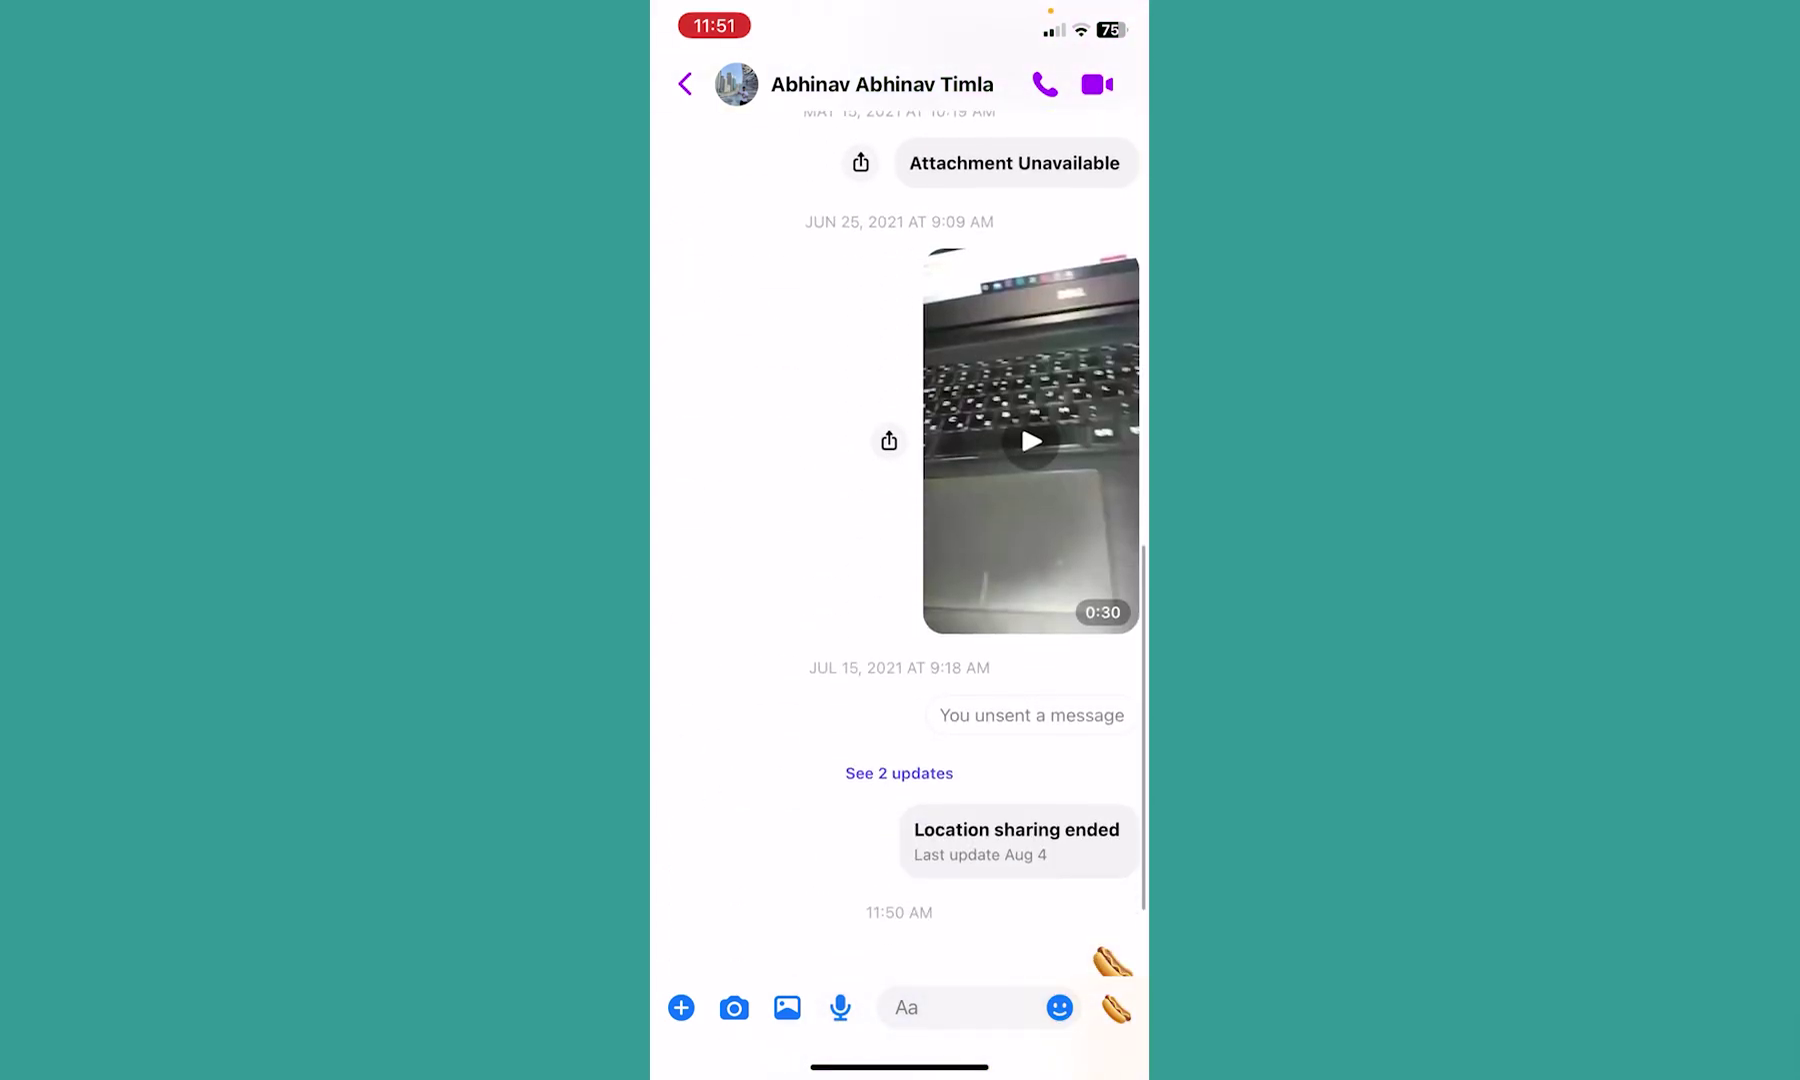
left_click(686, 83)
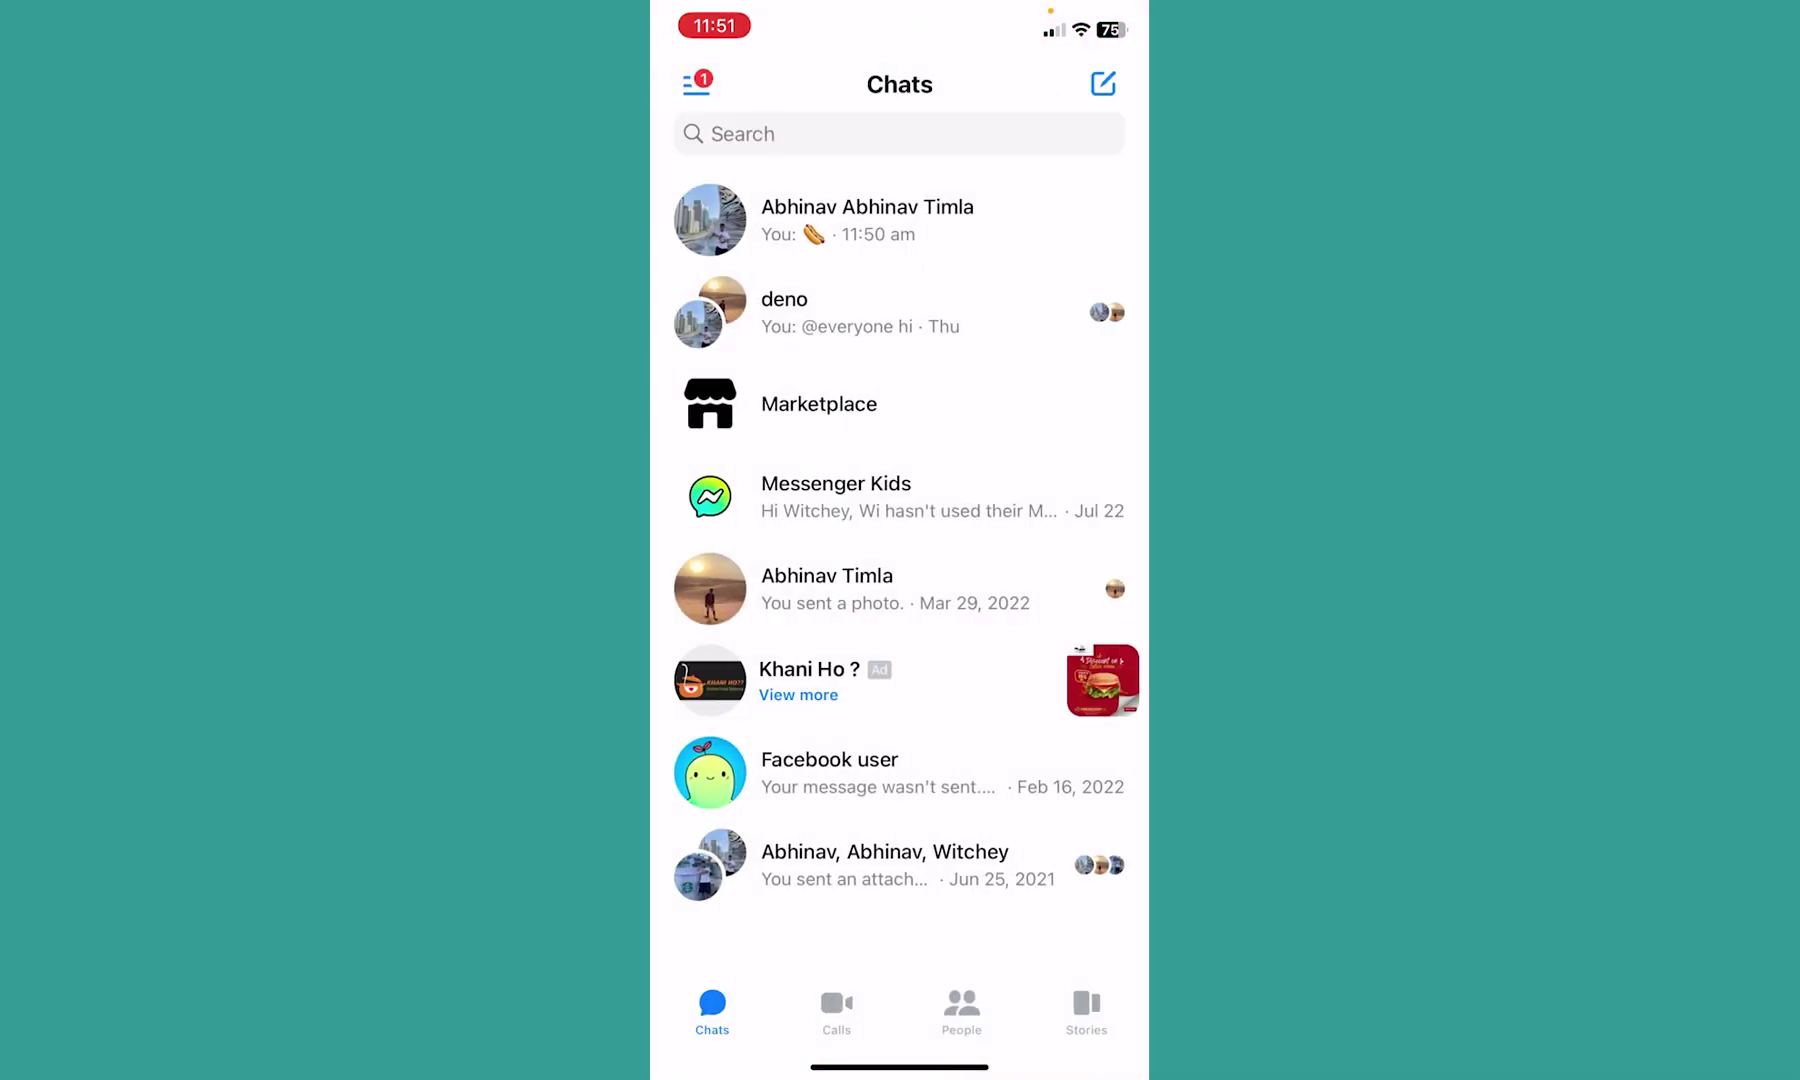
left_click(866, 220)
left_click(1111, 915)
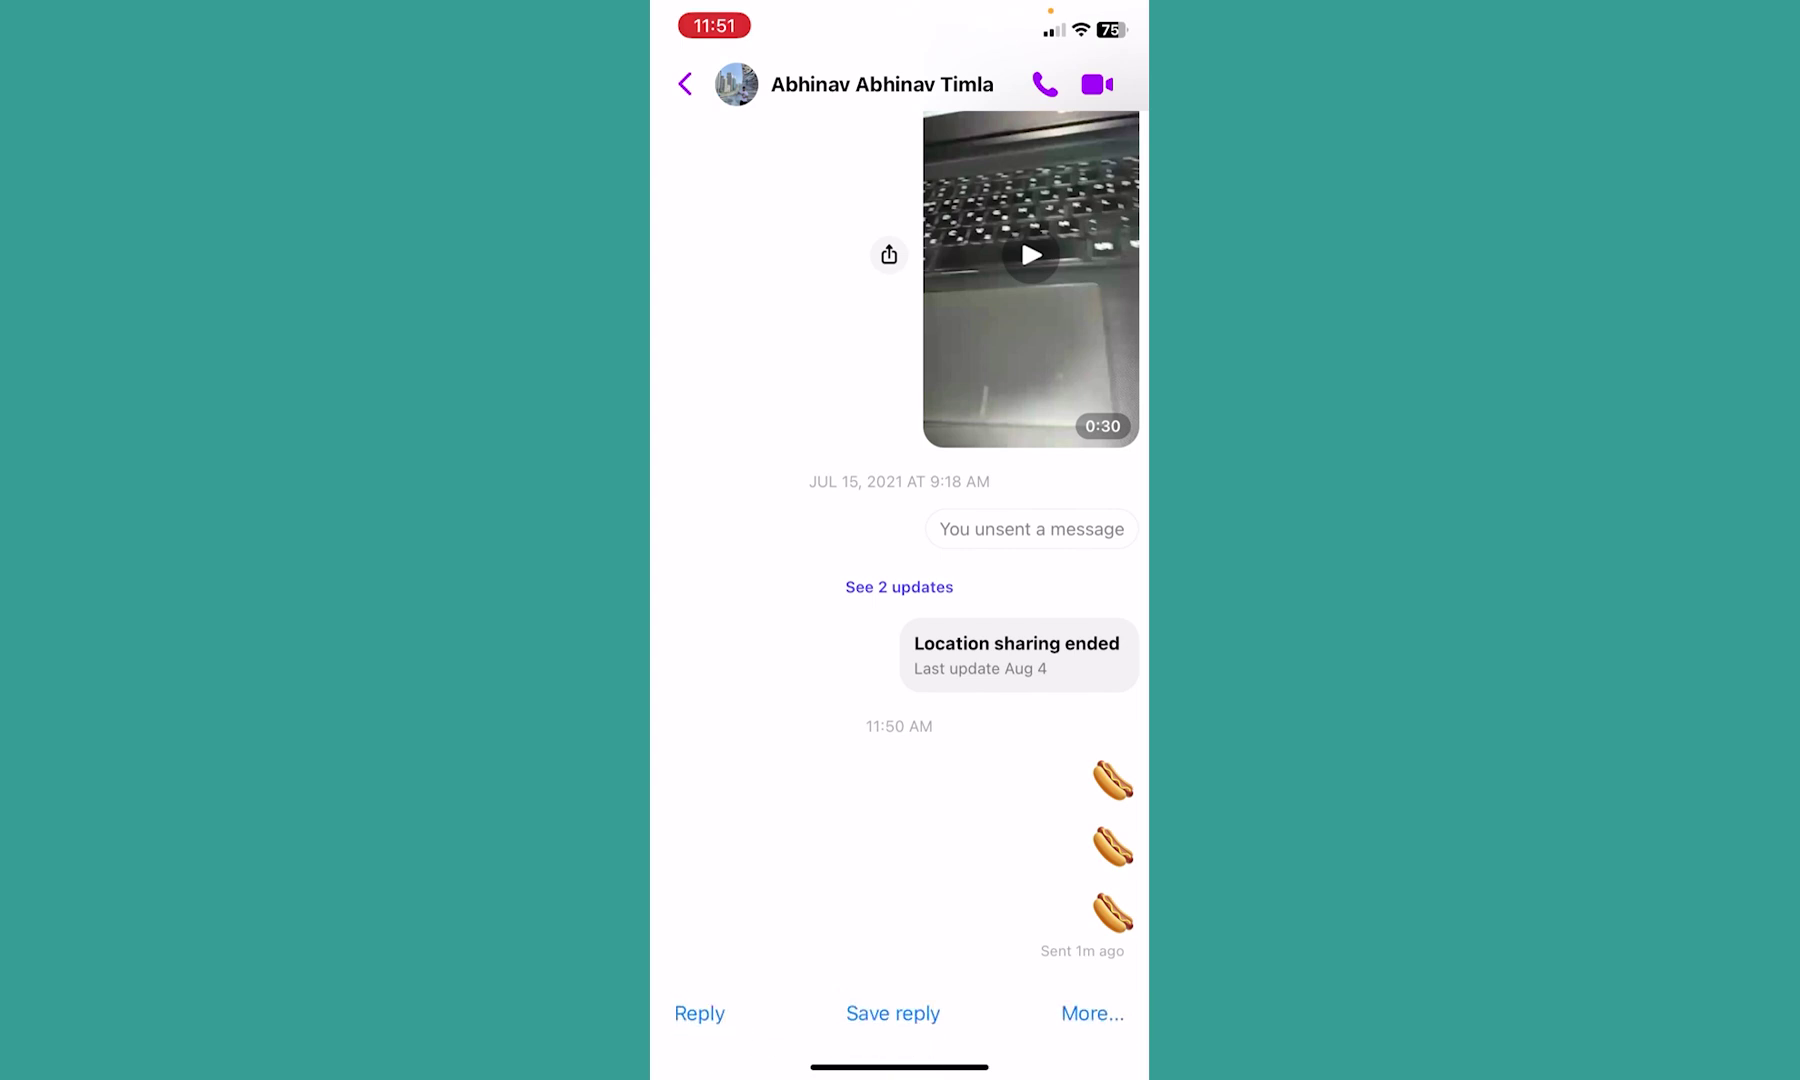
left_click(685, 84)
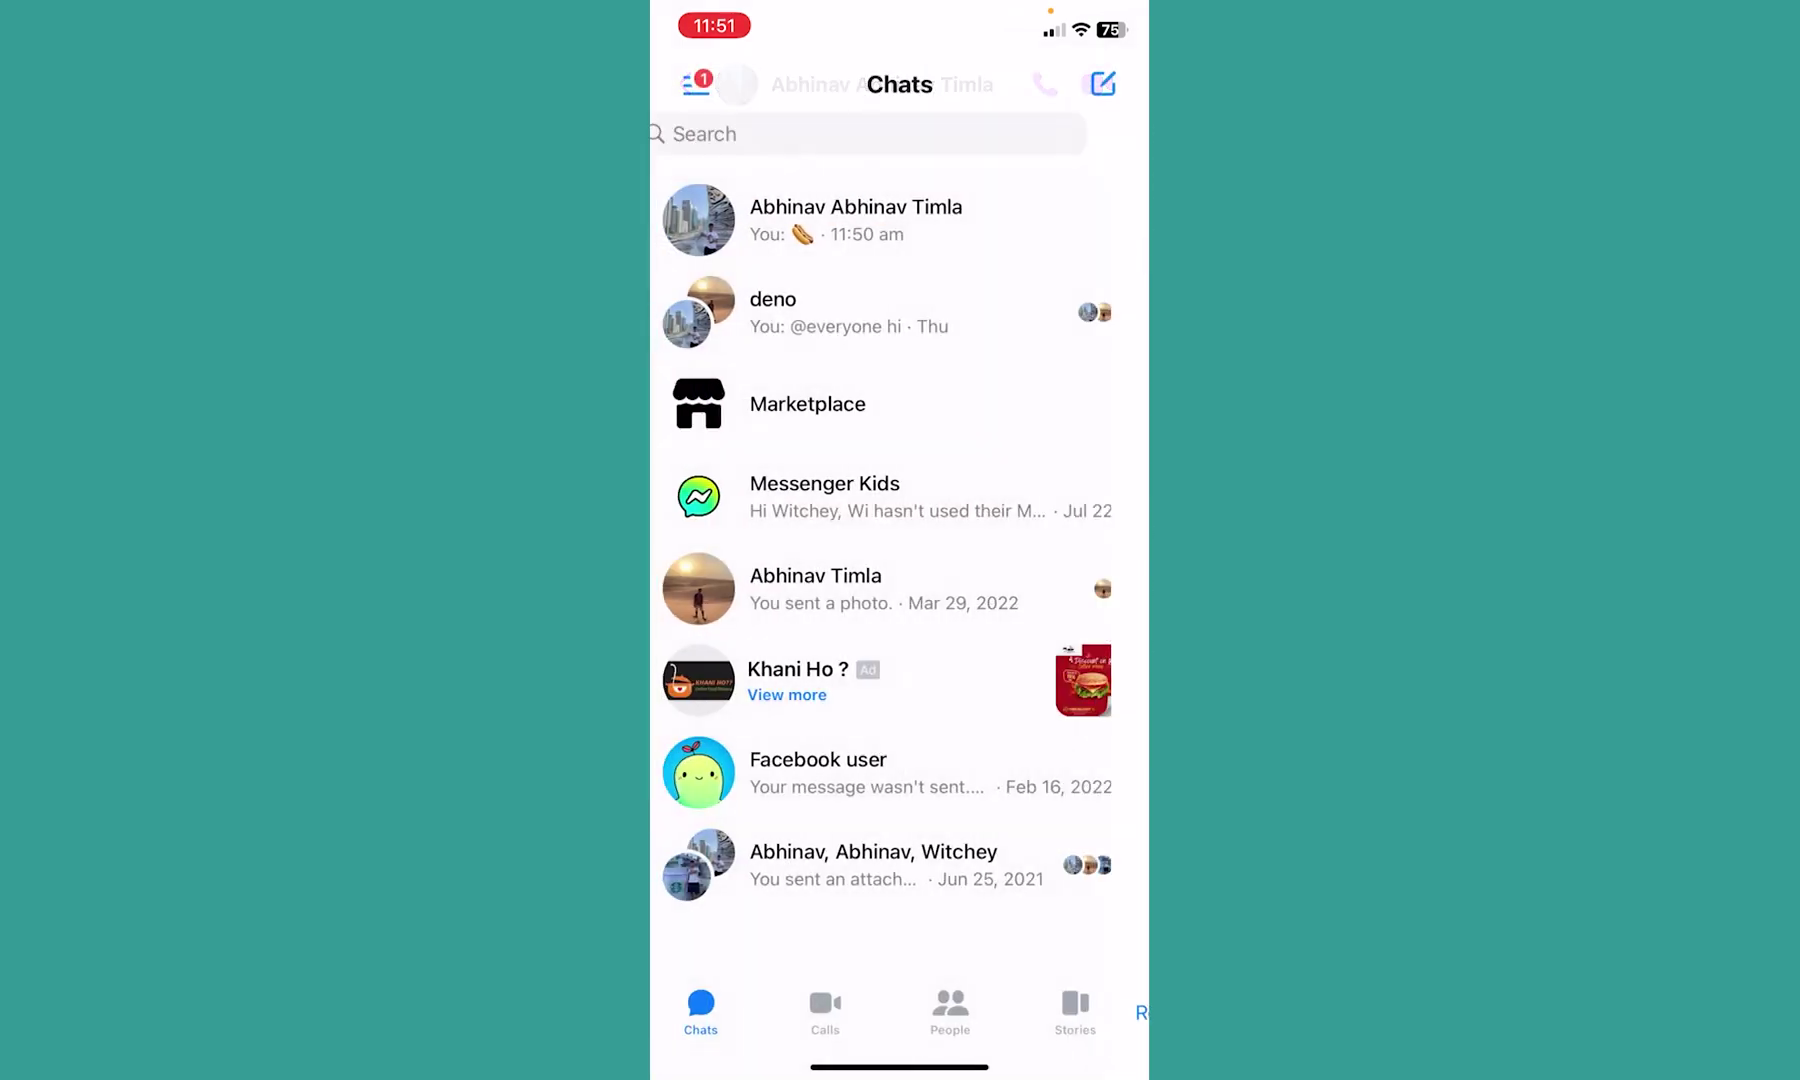